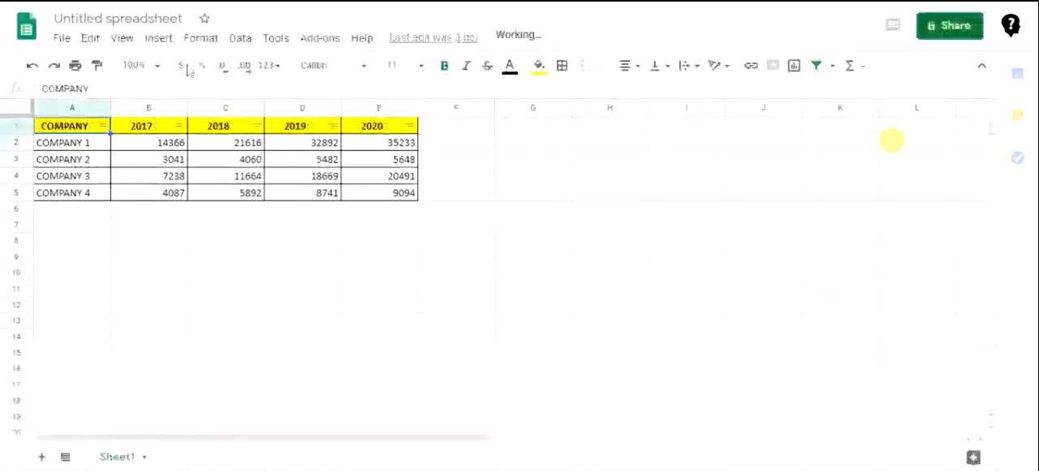
click(162, 40)
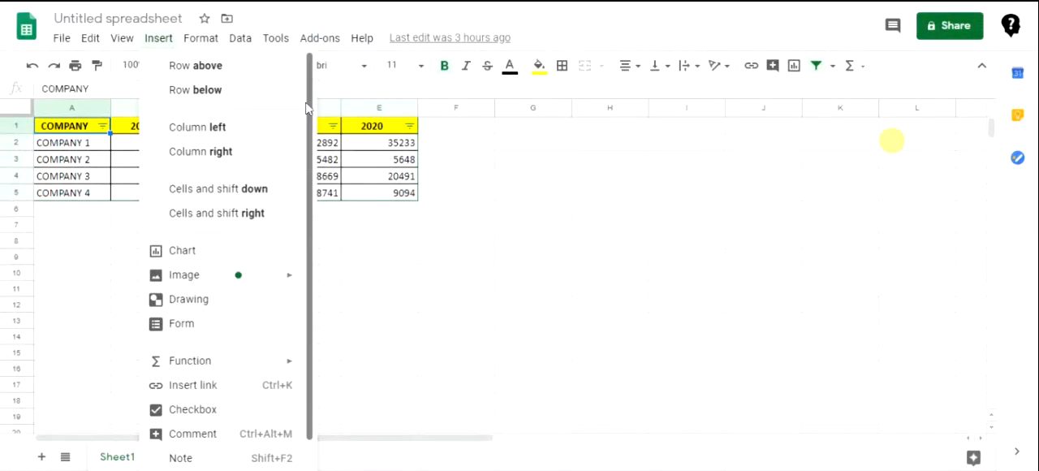
drag(308, 104, 302, 202)
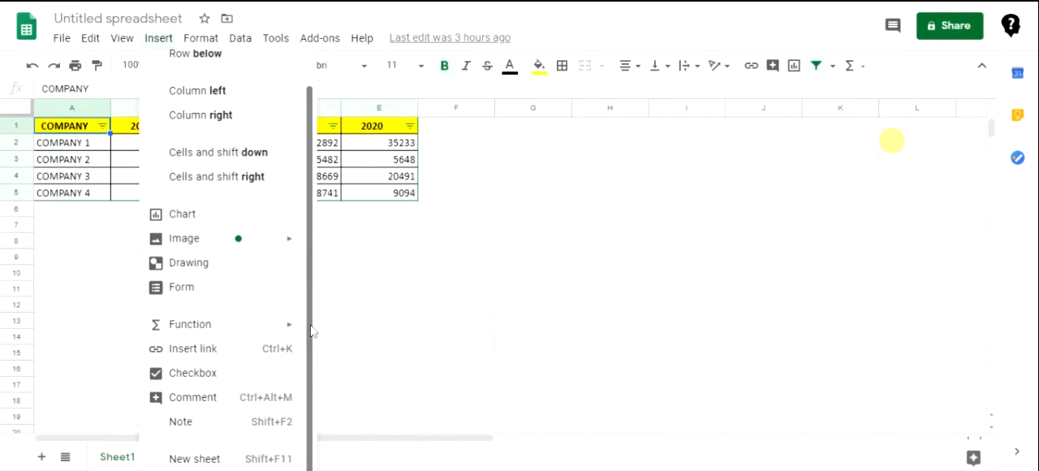
mouse_move(251, 328)
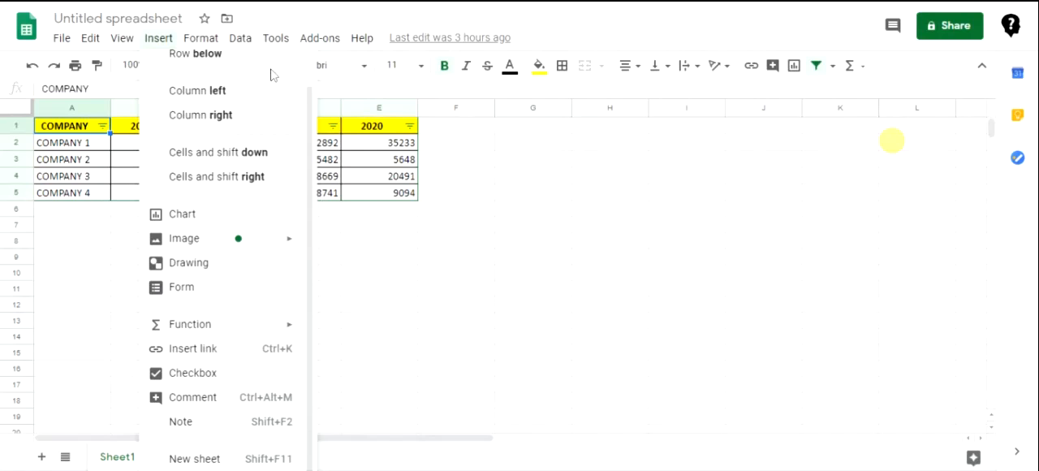
scroll(274, 97, up, 1)
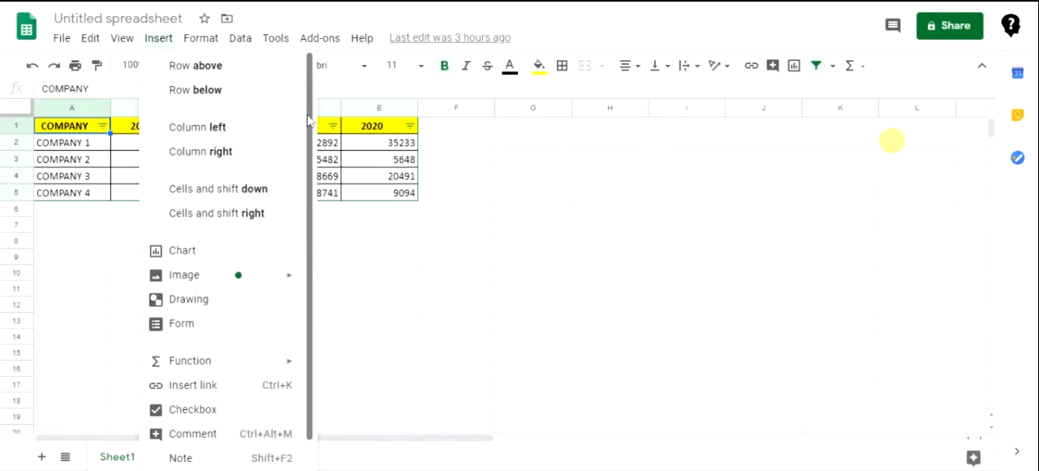
scroll(307, 121, down, 1)
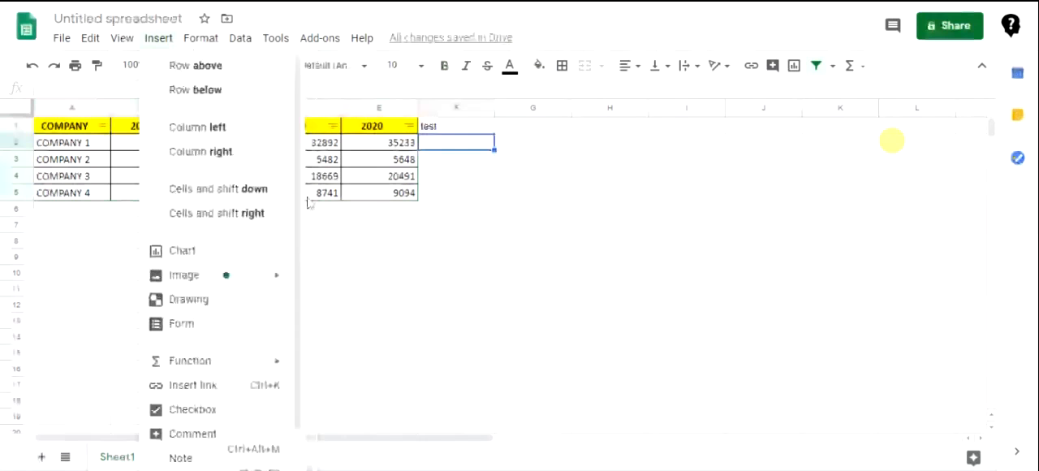
drag(305, 200, 302, 295)
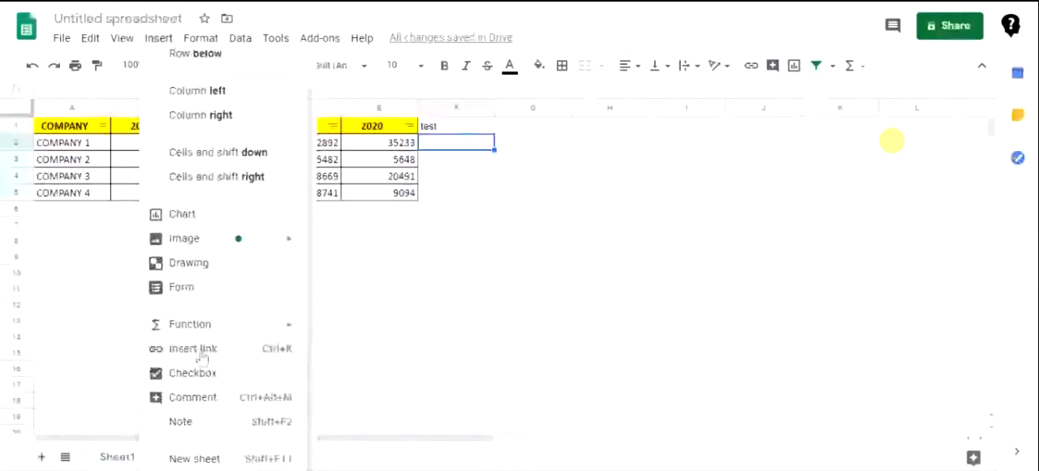
click(467, 132)
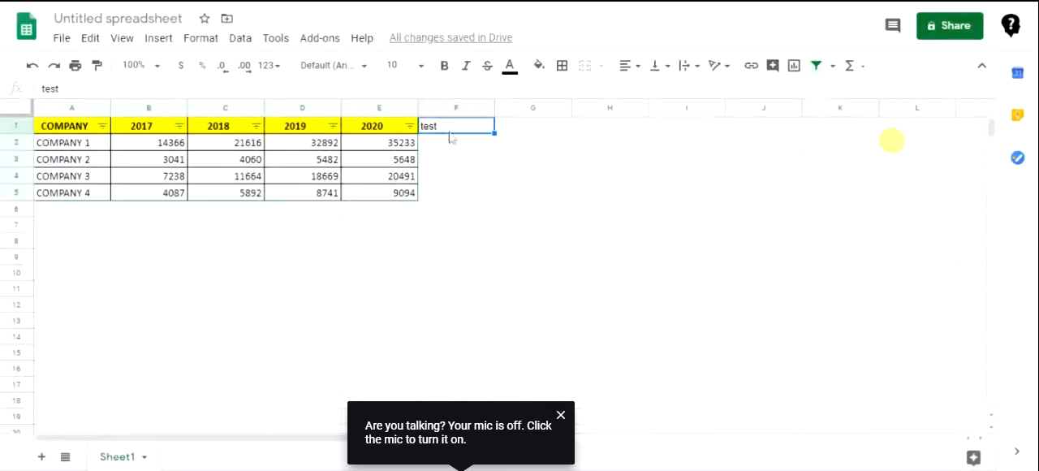
click(158, 41)
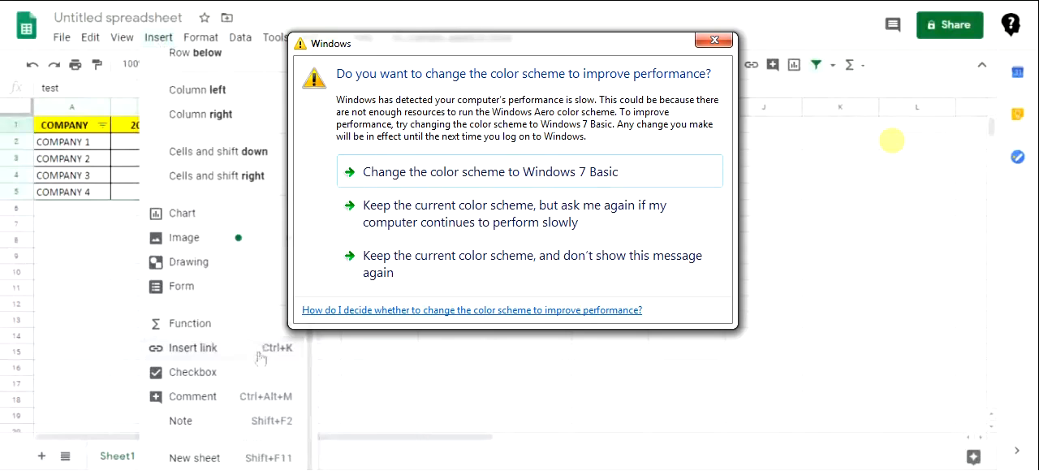
click(637, 262)
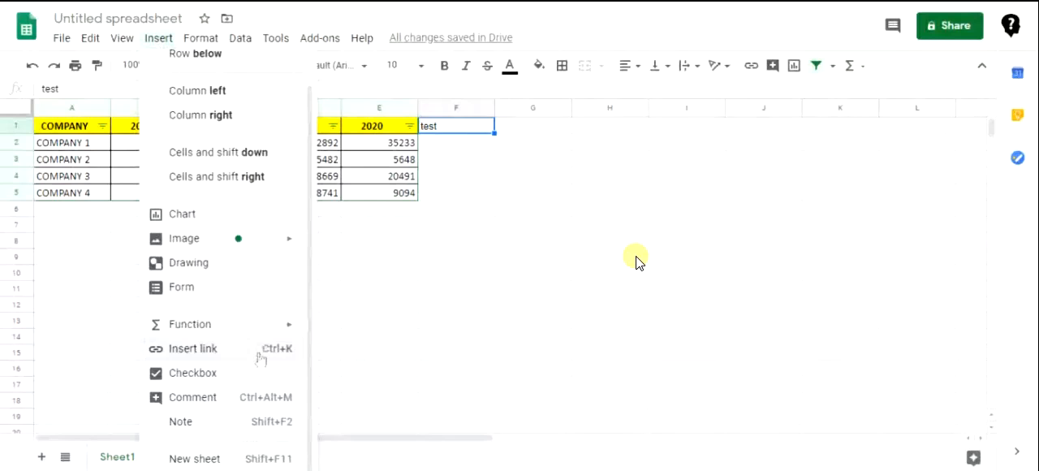
click(260, 357)
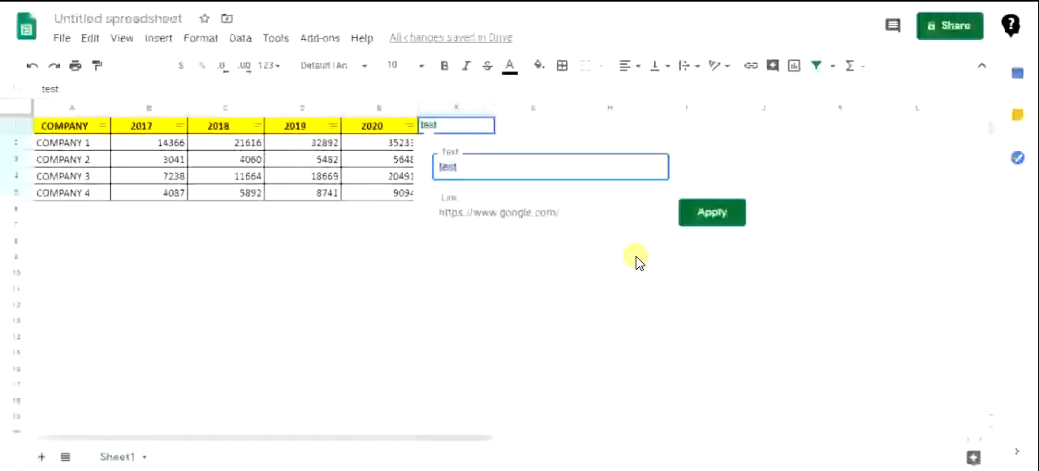
text(Google link)
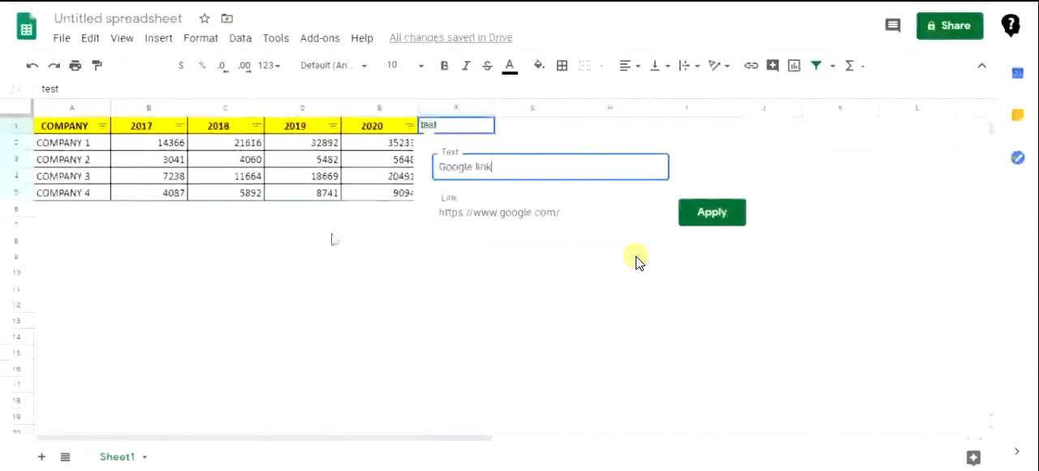
click(695, 218)
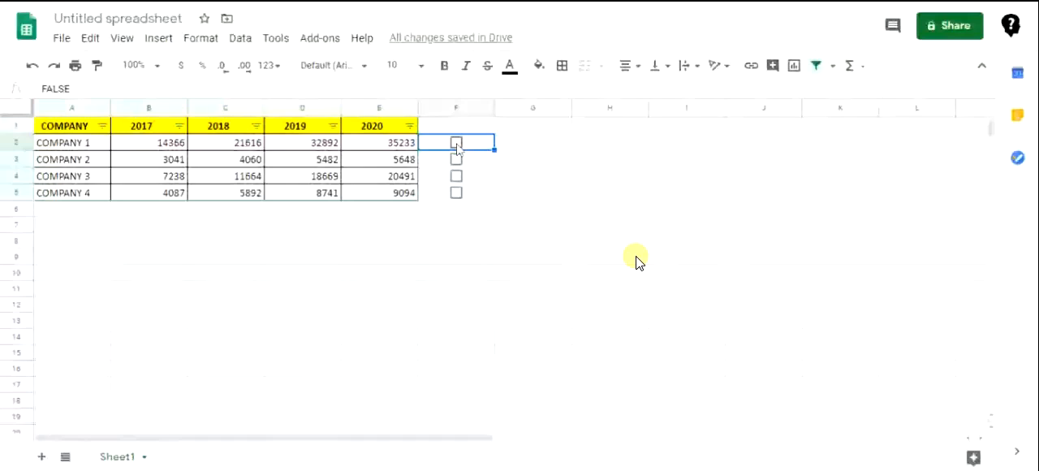
Tick the checkbox in cell F2 and look through the options available for the checkbox range F2:F5
click(457, 146)
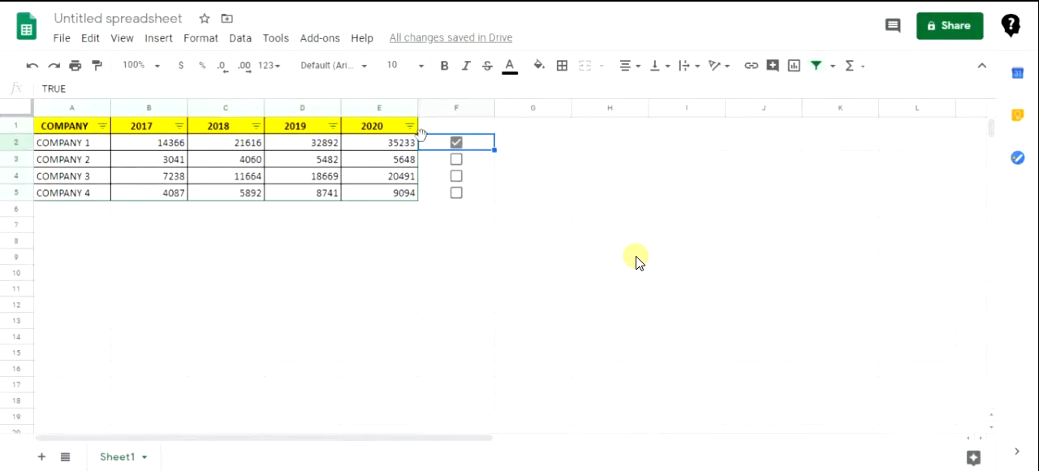
drag(468, 147, 468, 193)
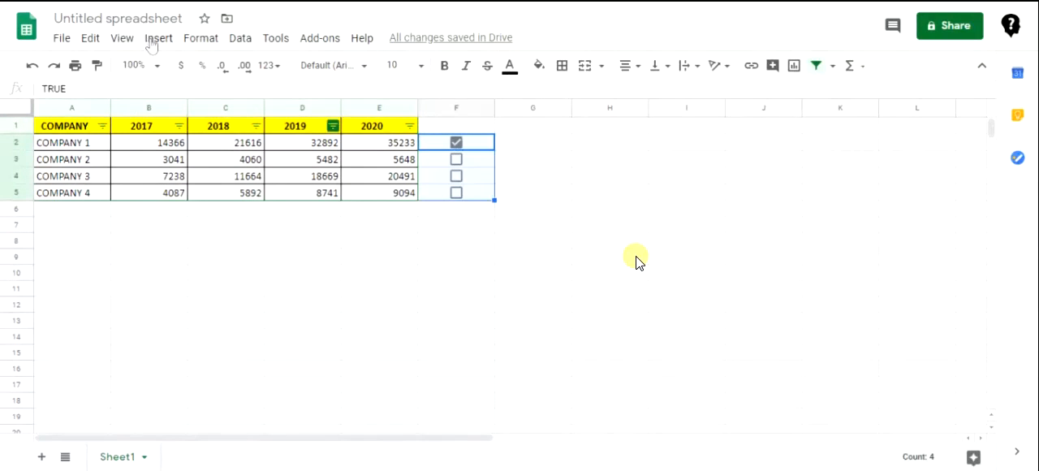
right_click(465, 158)
scroll(521, 271, down, 2)
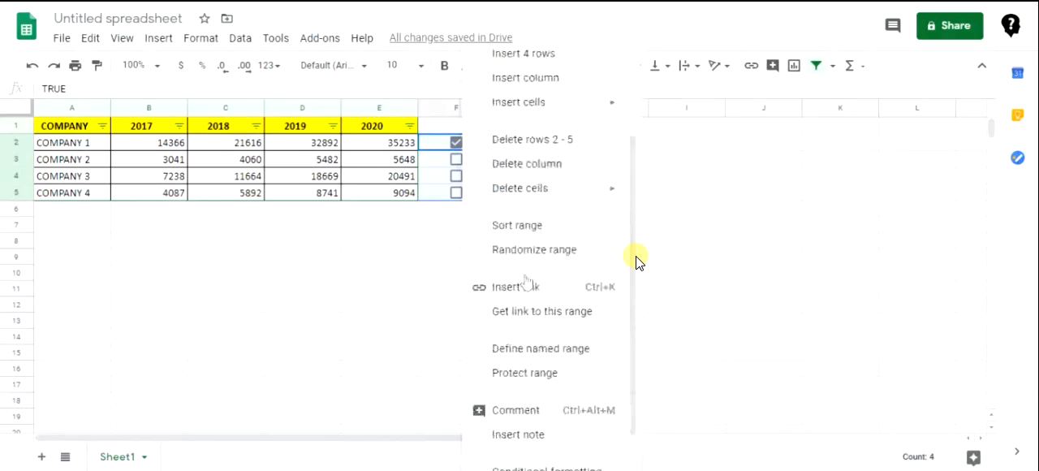
scroll(526, 281, down, 1)
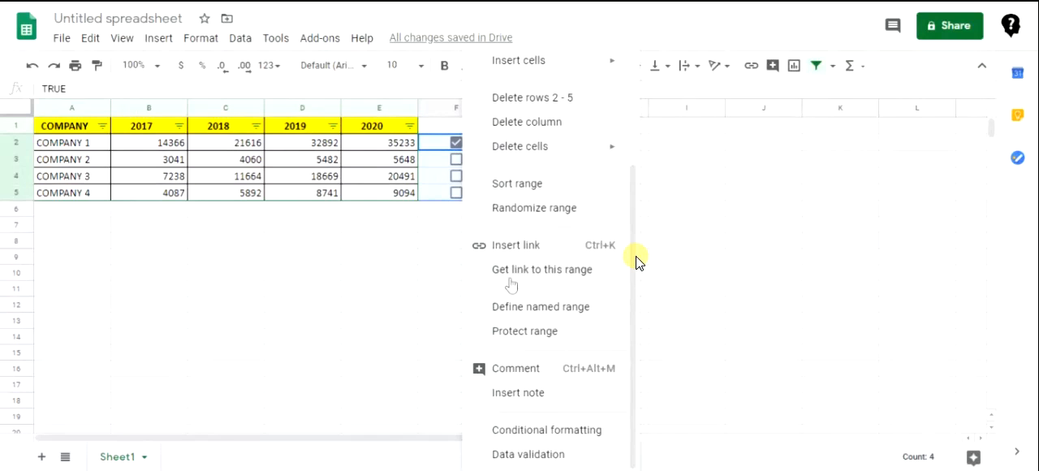
click(411, 145)
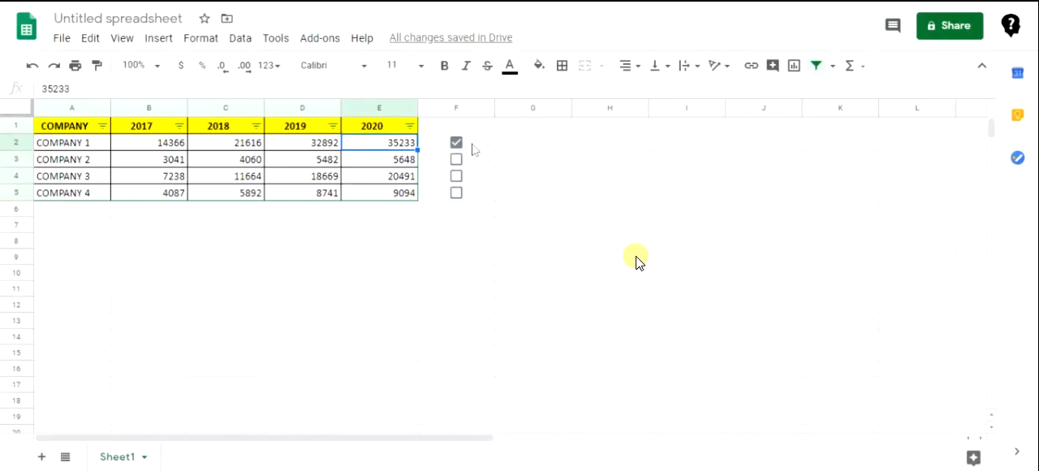
Delete the checkboxes from cells F2:F5
click(380, 132)
drag(484, 150, 485, 200)
key(Delete)
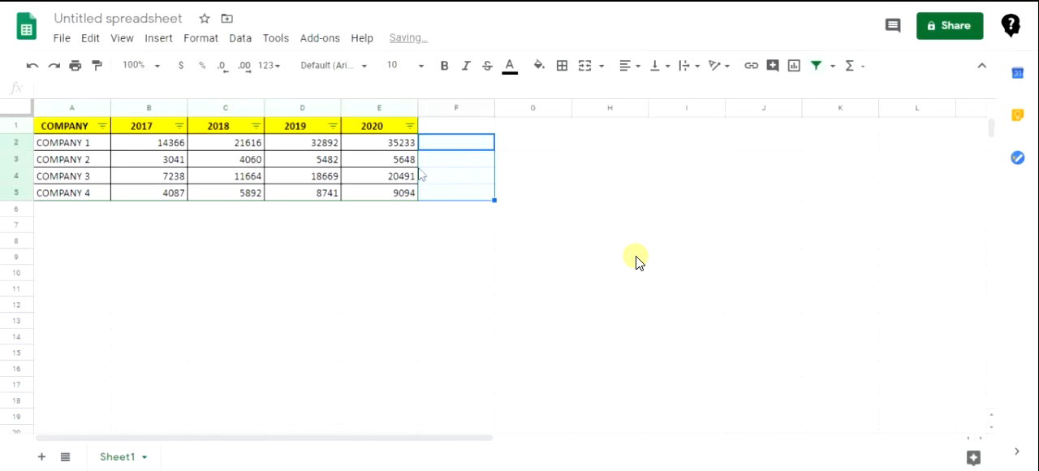
Add the comment "This is a test comment." to the 2020 header cell E1
click(375, 162)
click(379, 132)
right_click(379, 132)
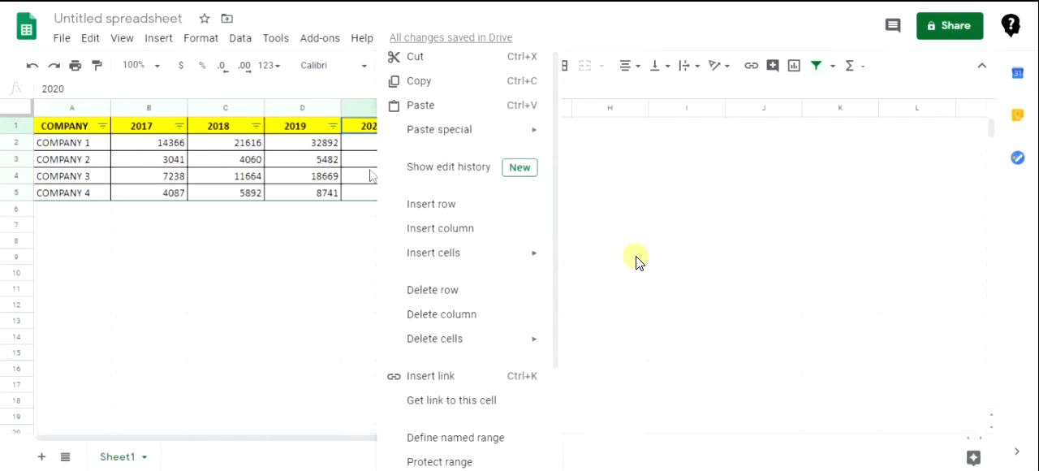
click(364, 131)
click(159, 41)
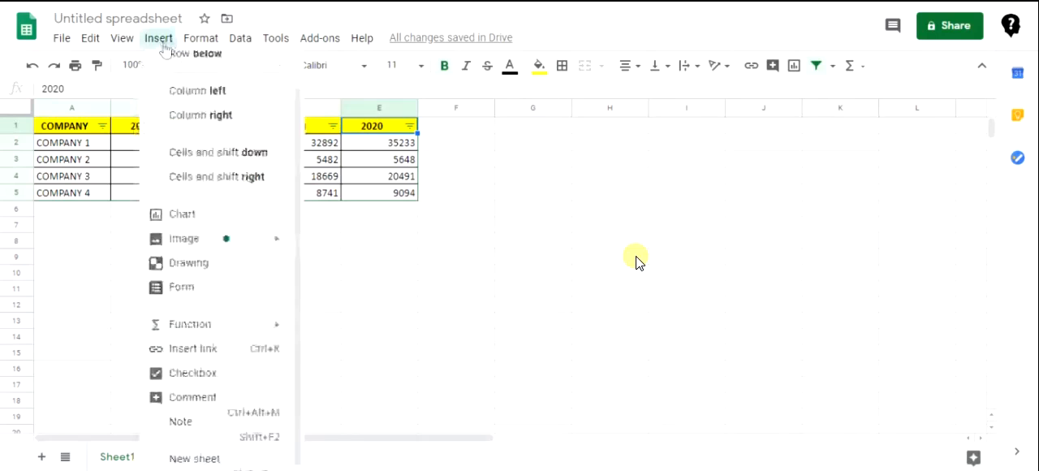
click(219, 400)
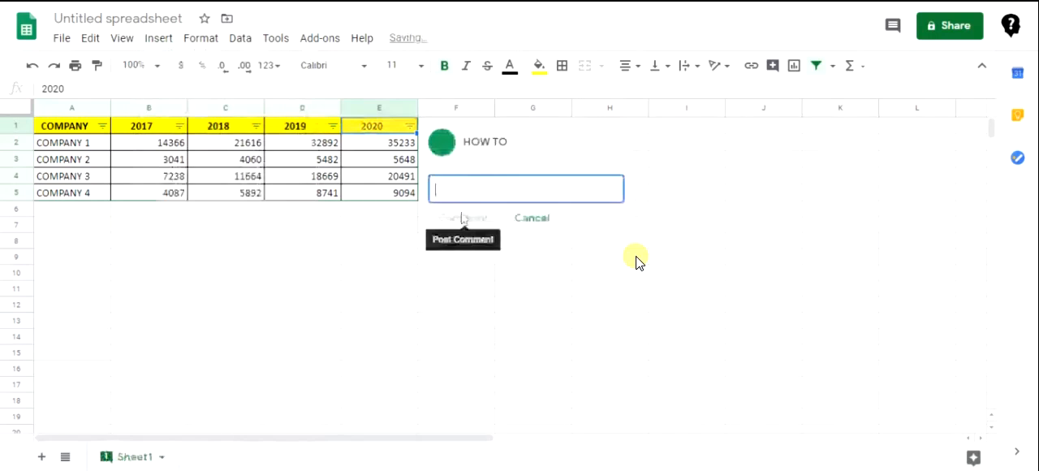
text(This is a teas)
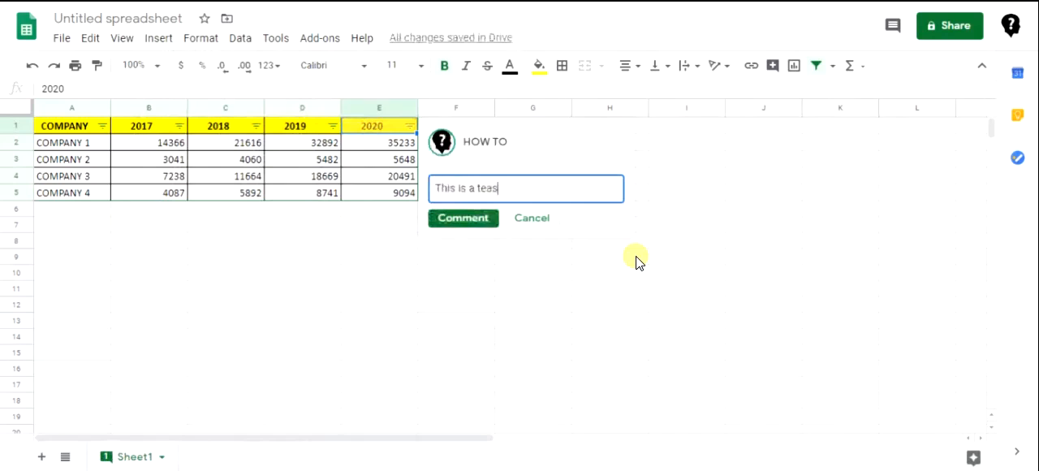
key(BackSpace)
key(BackSpace)
text(st comment.)
click(488, 226)
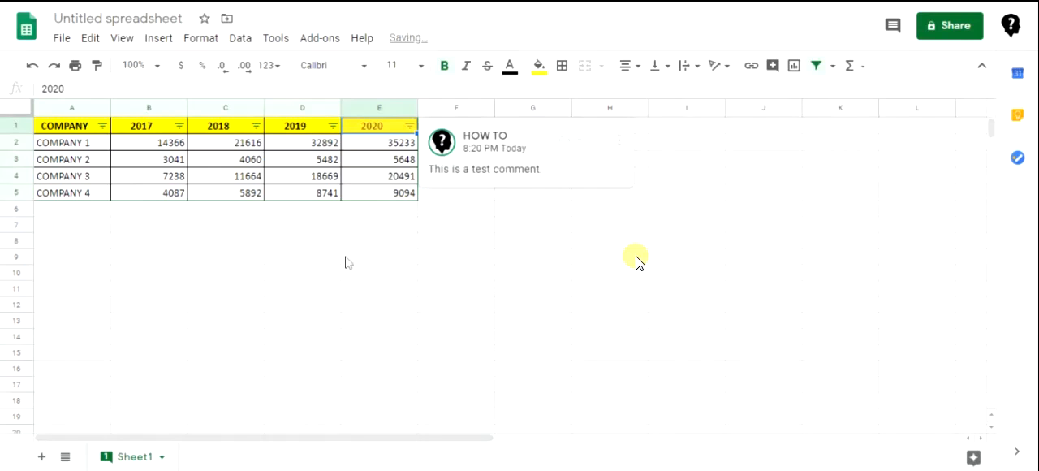
Start a new comment on the 2019 header cell D1 with the text "This is another comment", followed by a line break
click(293, 133)
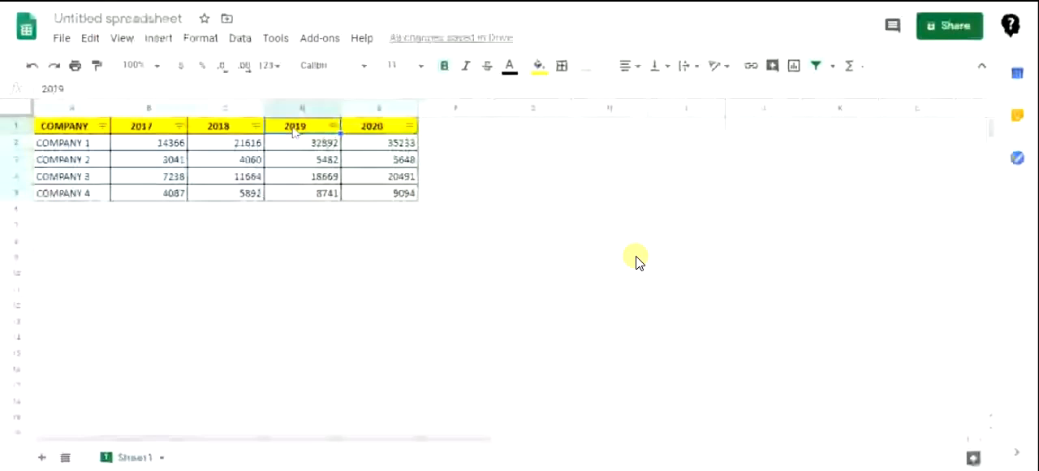
right_click(294, 132)
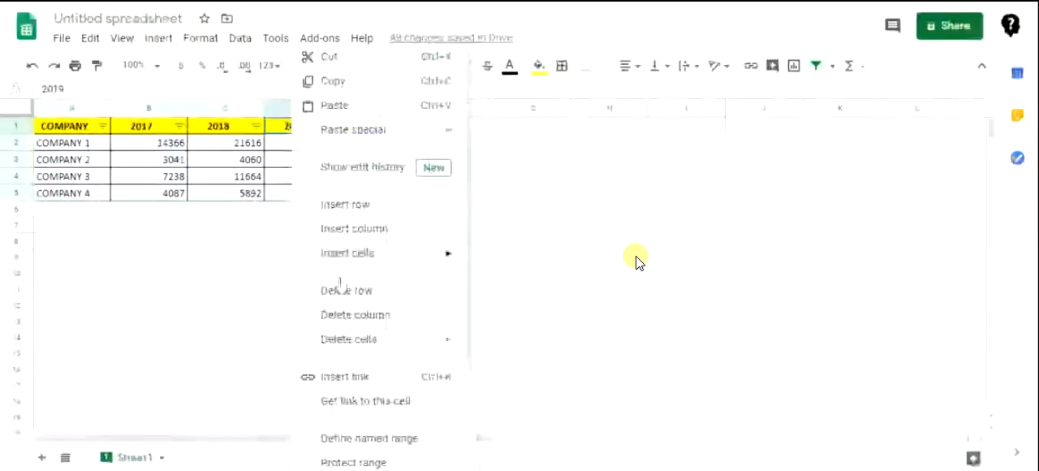
scroll(417, 430, down, 3)
click(410, 427)
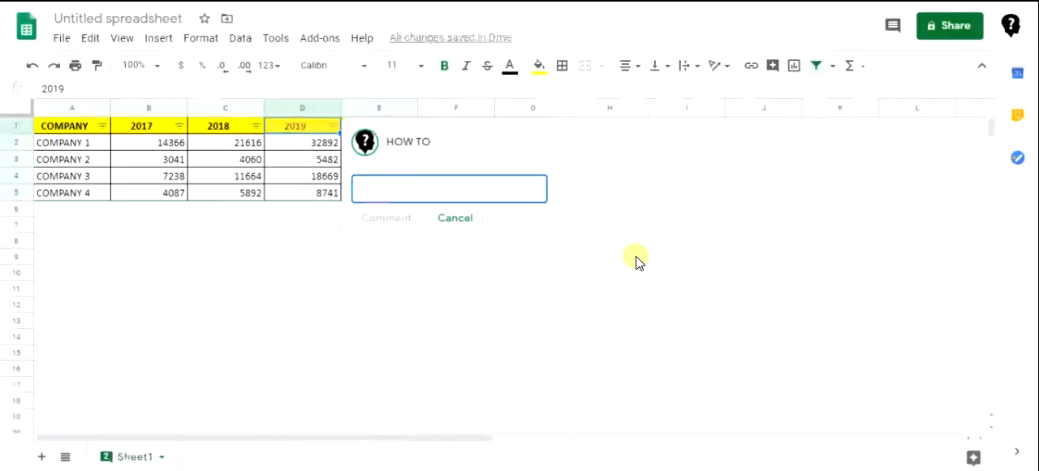
text(This is another comment)
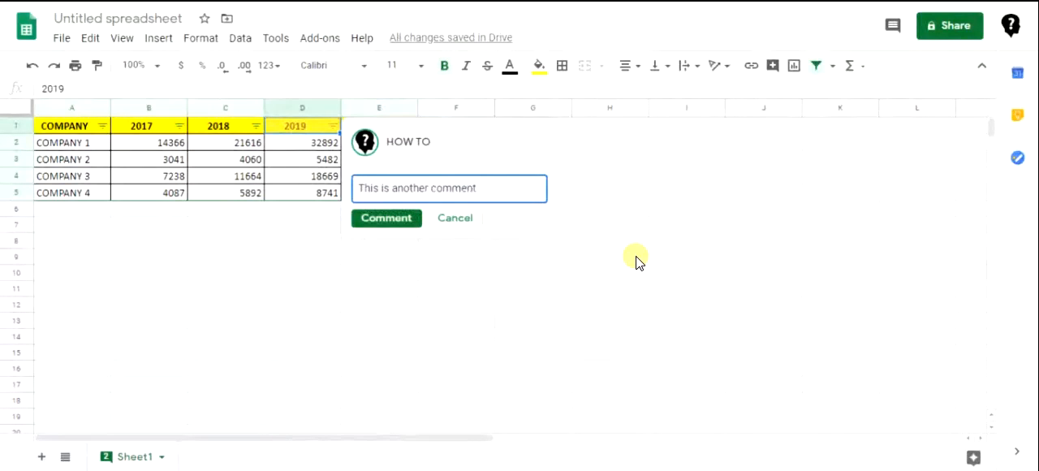
key(Return)
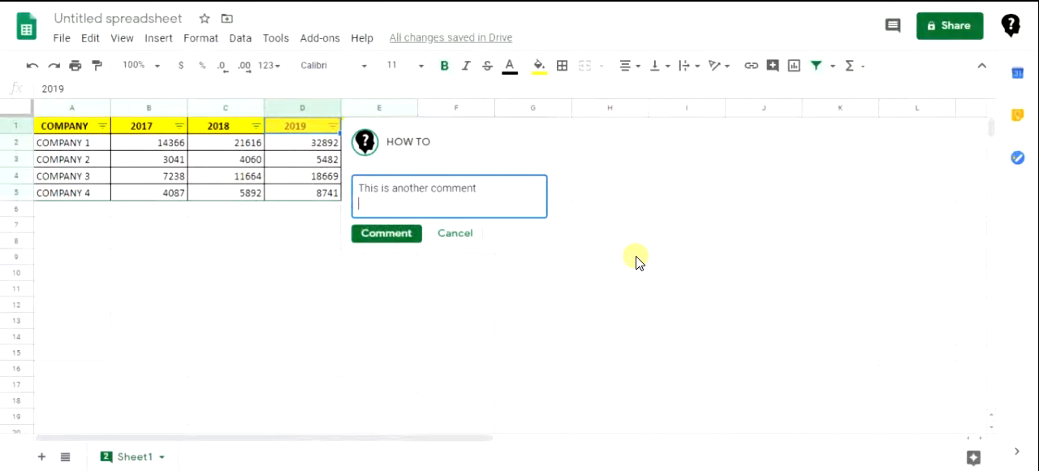
Mention the first suggested contact with + in the D1 comment and assign the comment to that contact
text(+)
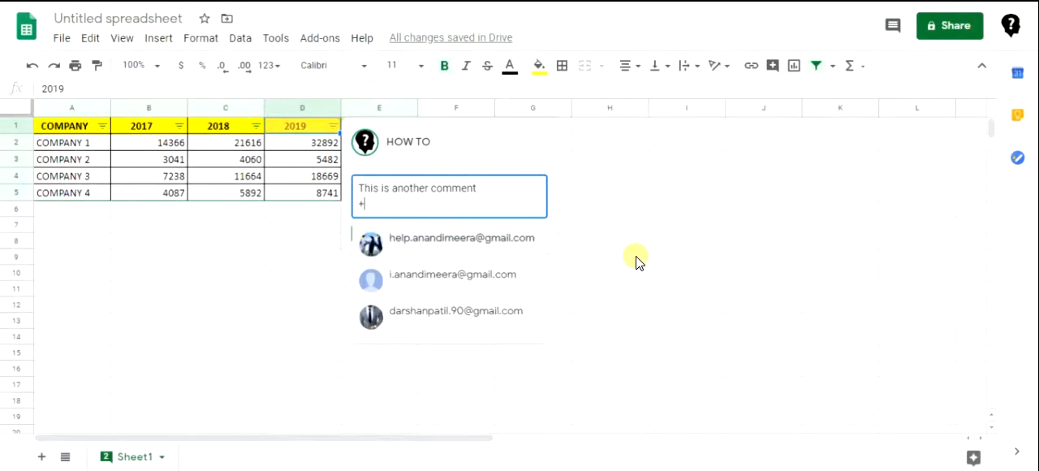
click(402, 241)
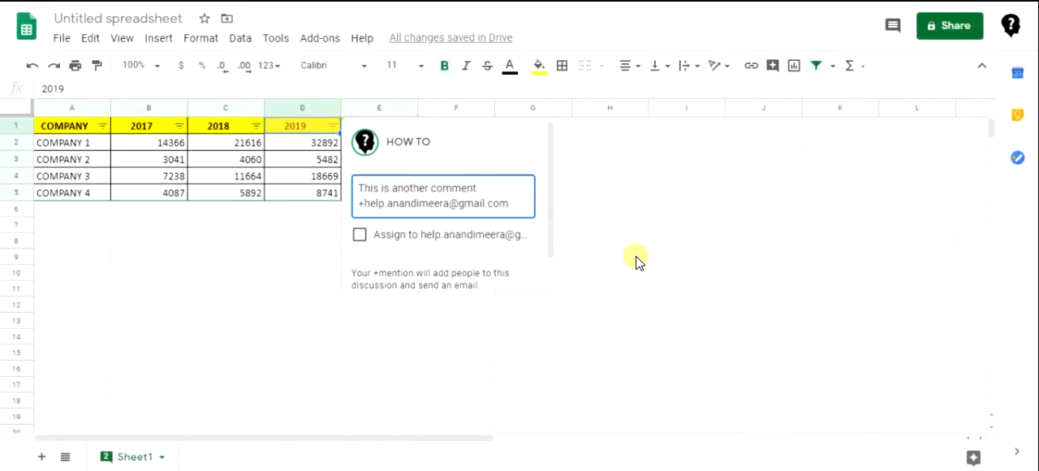
click(362, 237)
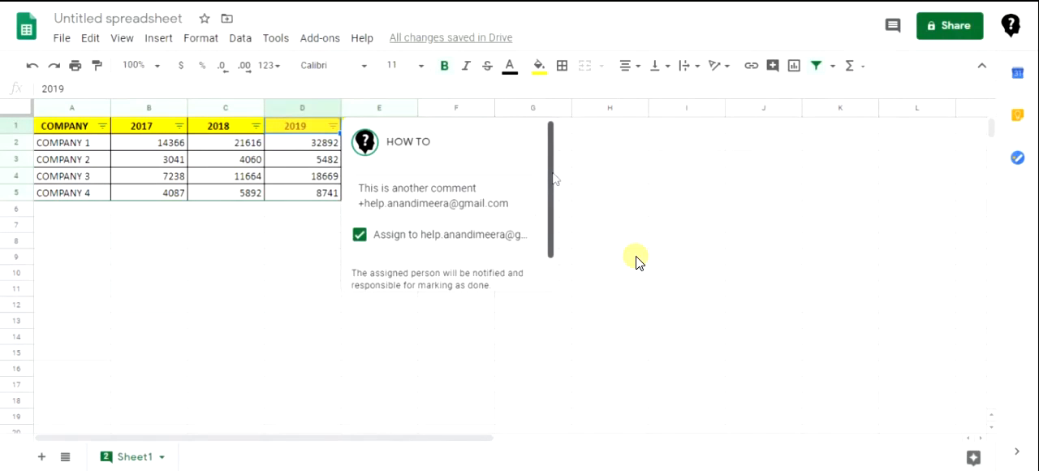
click(374, 276)
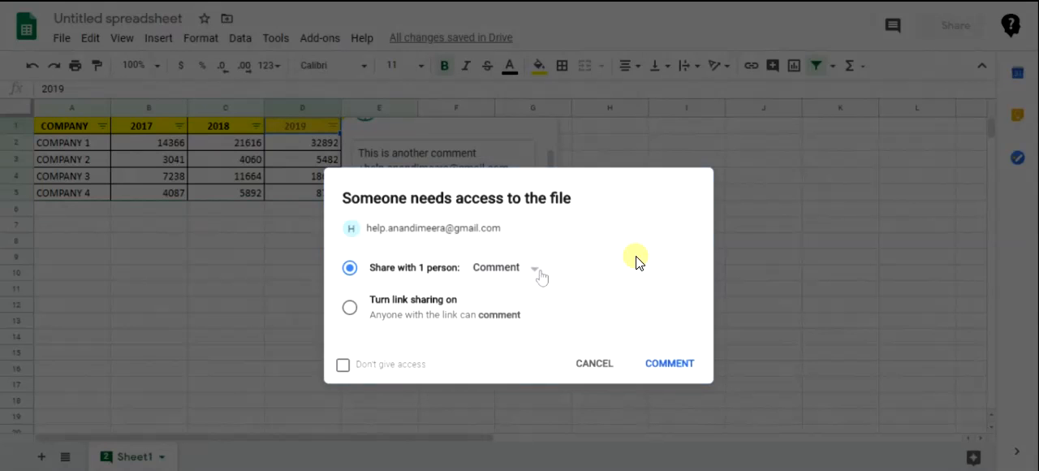
Share the file with the assigned person, keeping the Comment access level, and post the comment
click(506, 273)
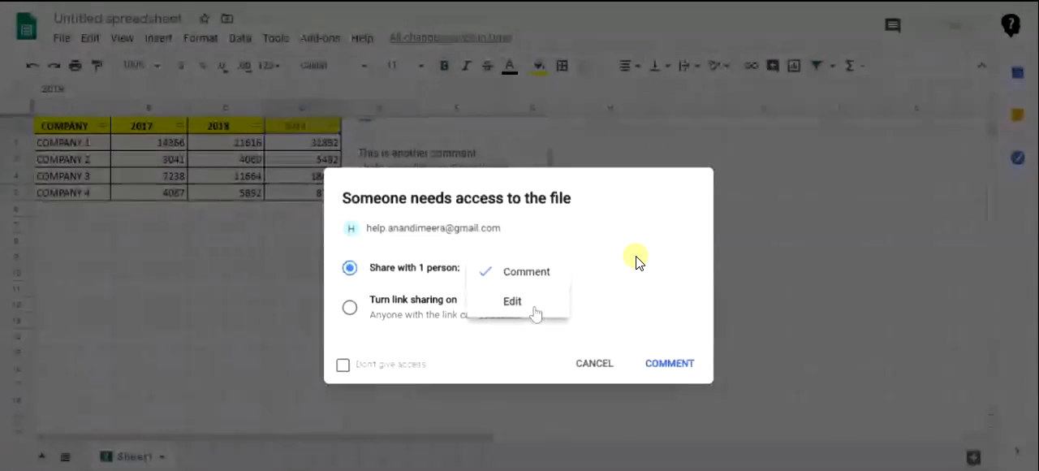
click(603, 298)
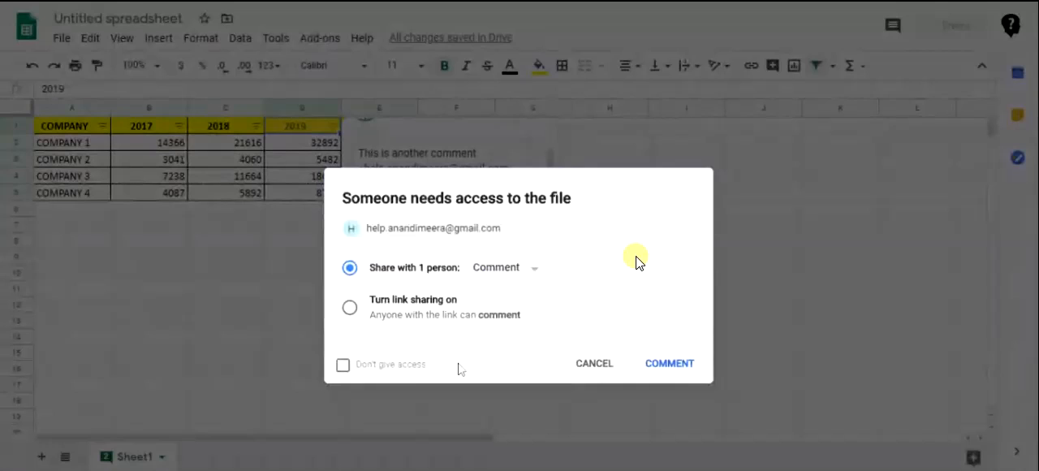
click(688, 369)
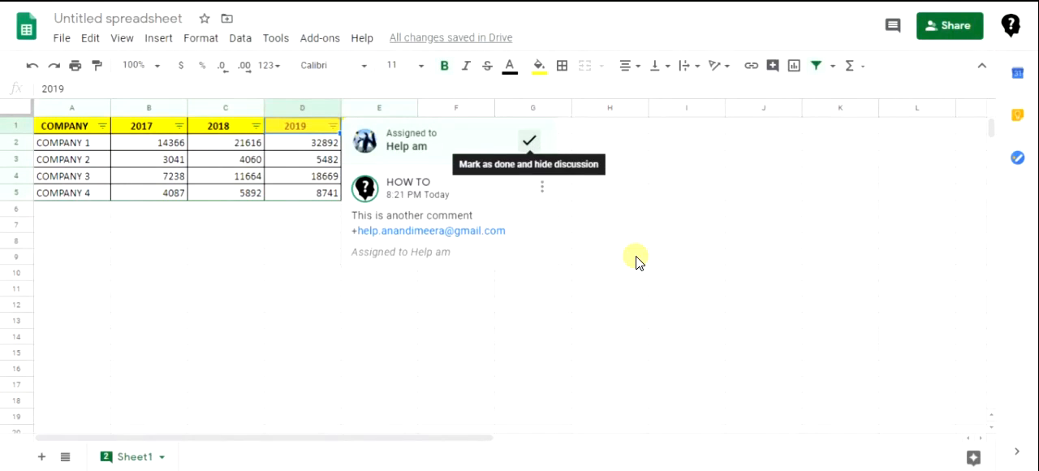
Mark the assigned comment on the 2019 header cell D1 as done and review the file's comment history
click(530, 141)
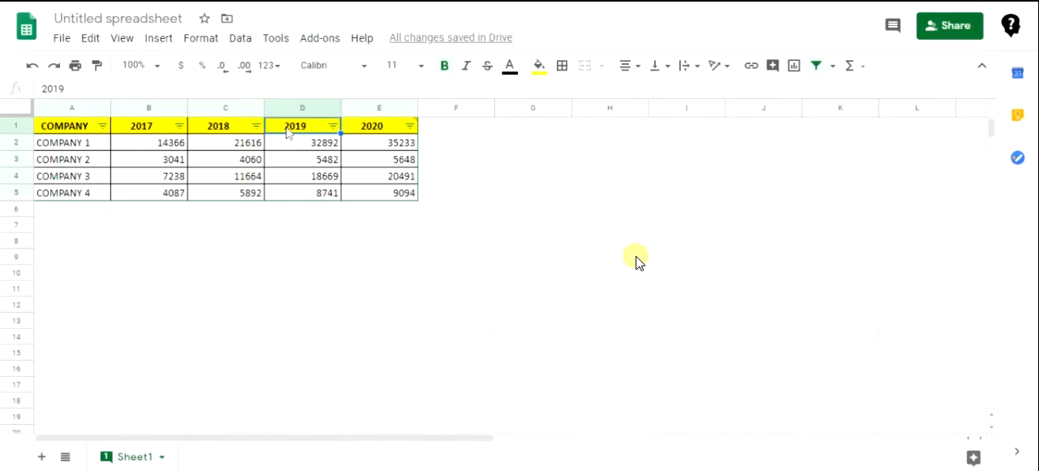
mouse_move(110, 464)
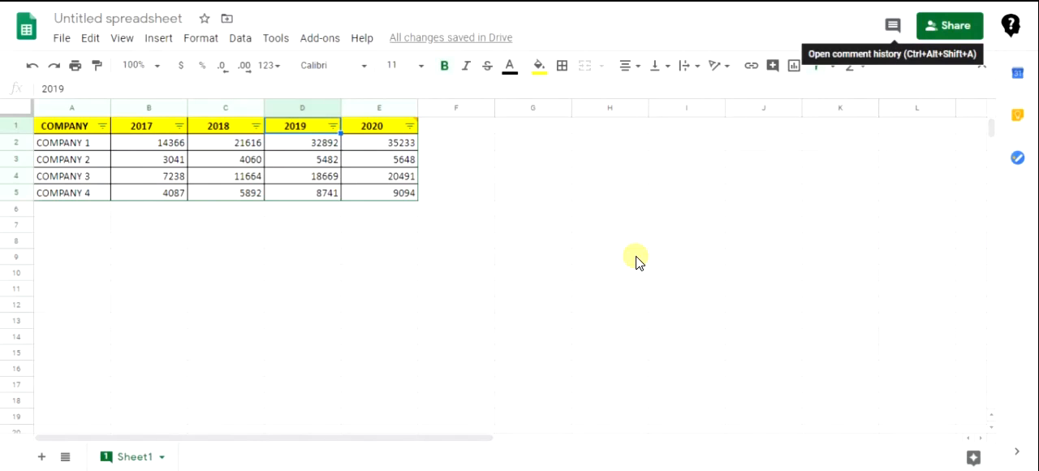
click(893, 25)
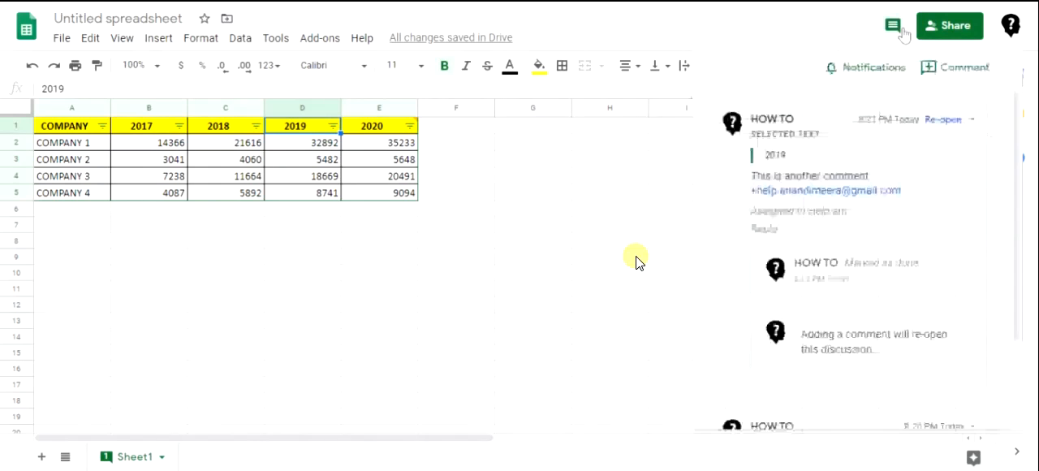
mouse_move(1014, 132)
mouse_down()
mouse_move(1015, 242)
mouse_move(1013, 132)
mouse_up()
click(533, 192)
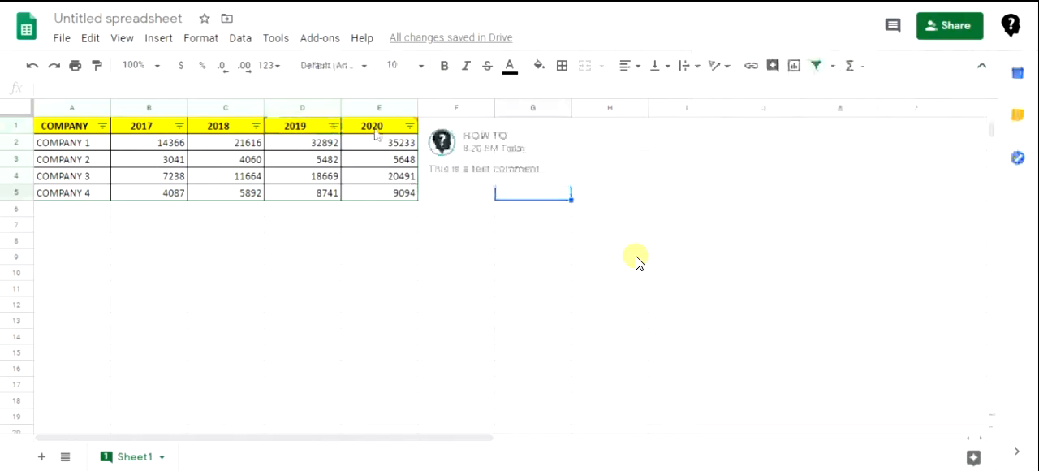
Resolve the "This is a test comment." comment on the 2020 header cell E1
right_click(375, 135)
key(Escape)
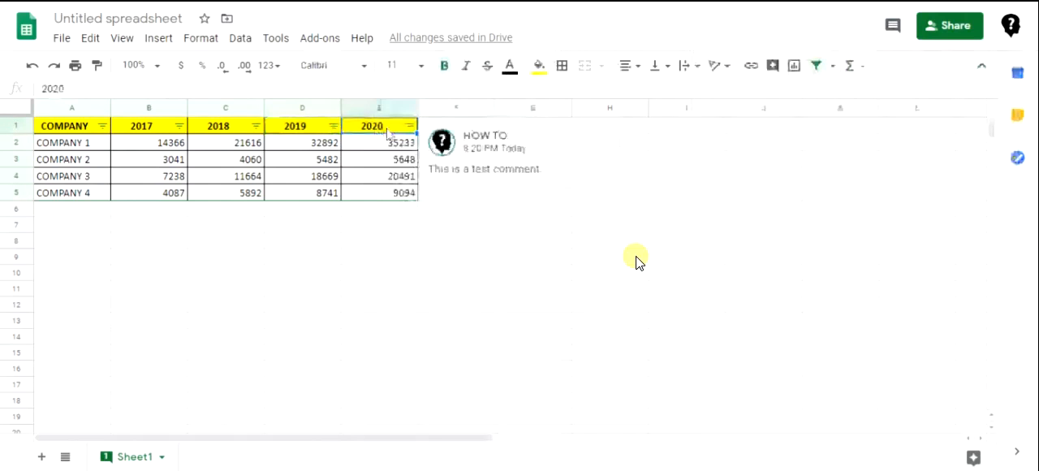
mouse_move(576, 166)
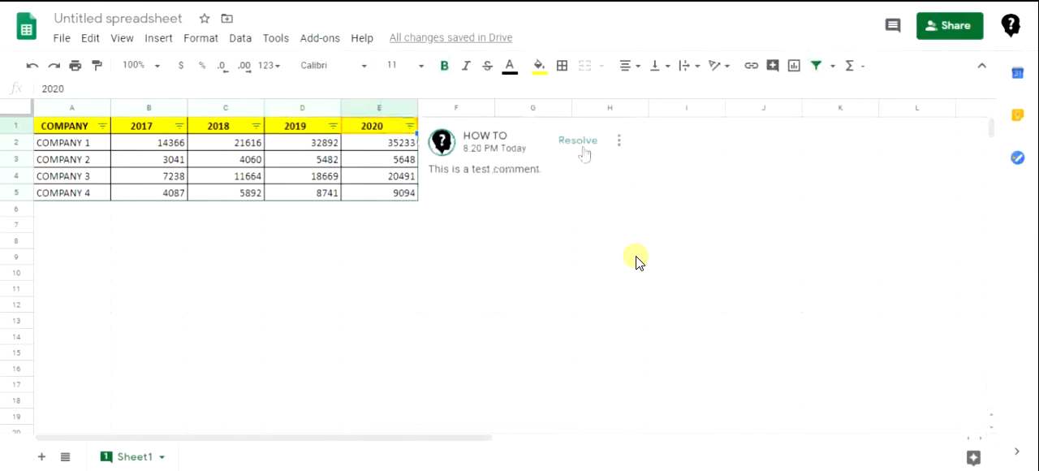
click(619, 141)
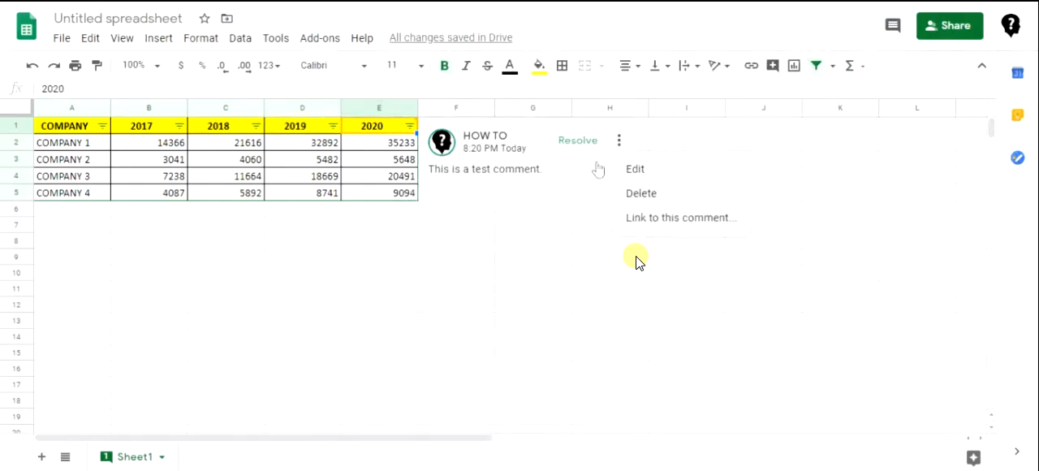
click(578, 141)
click(379, 193)
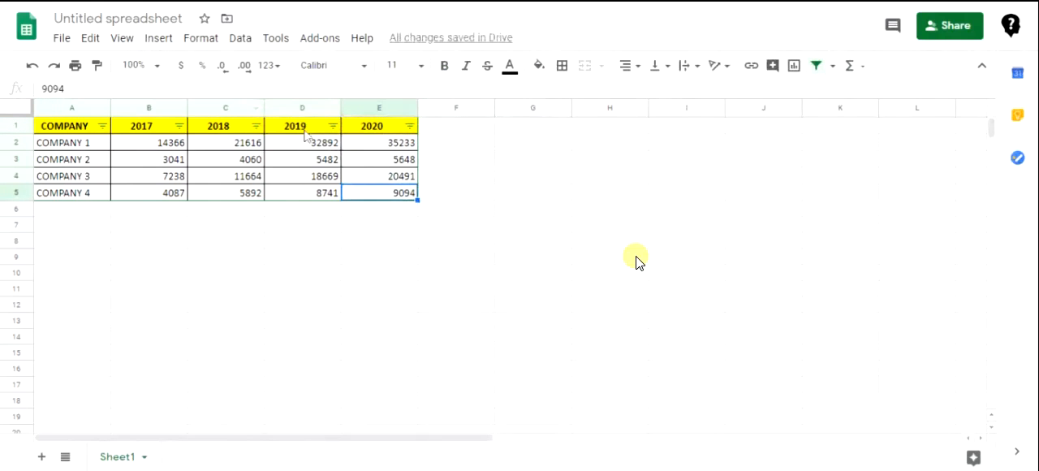
Insert the note "Test note" on the 2019 header cell D1 and display it
click(307, 134)
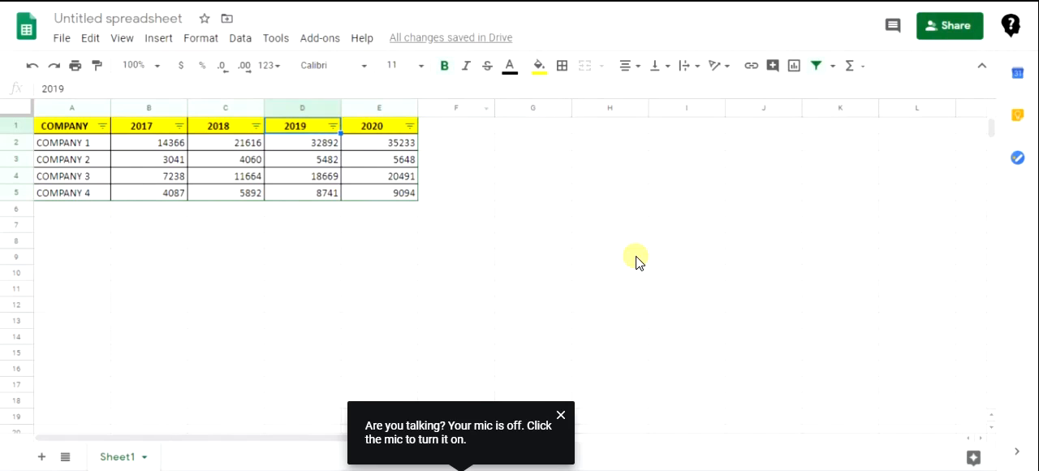
click(165, 42)
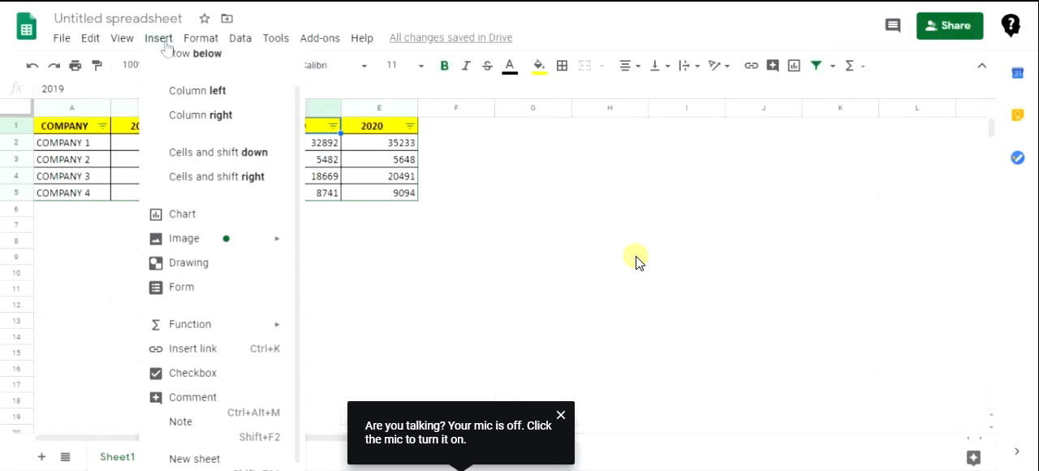
click(181, 422)
text(Test note)
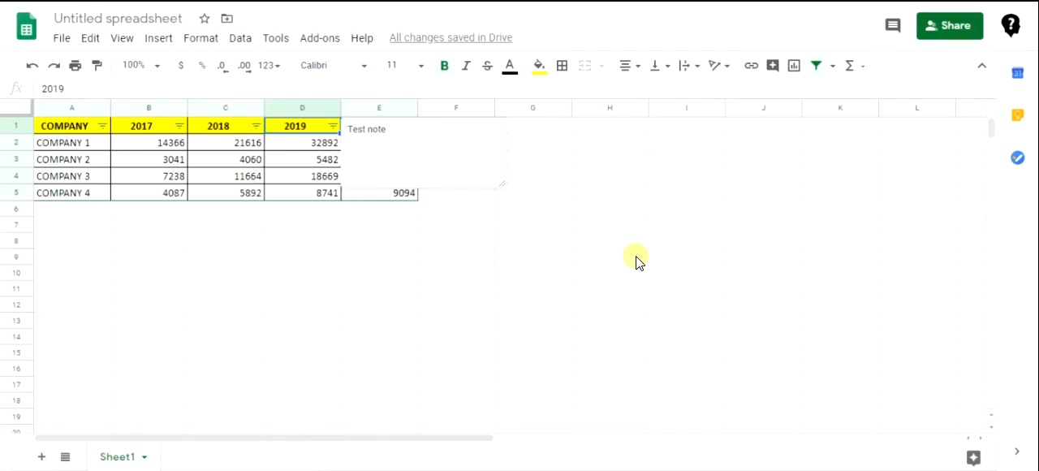
click(404, 256)
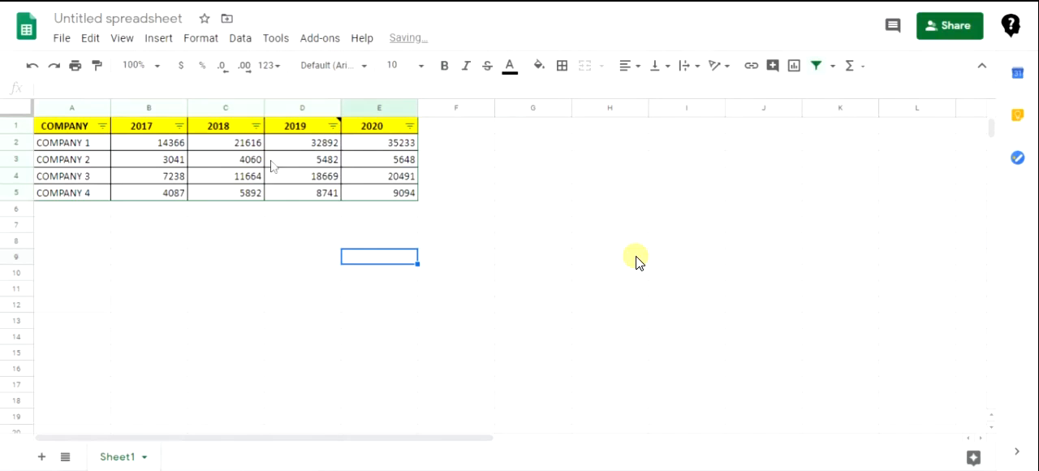
mouse_move(297, 134)
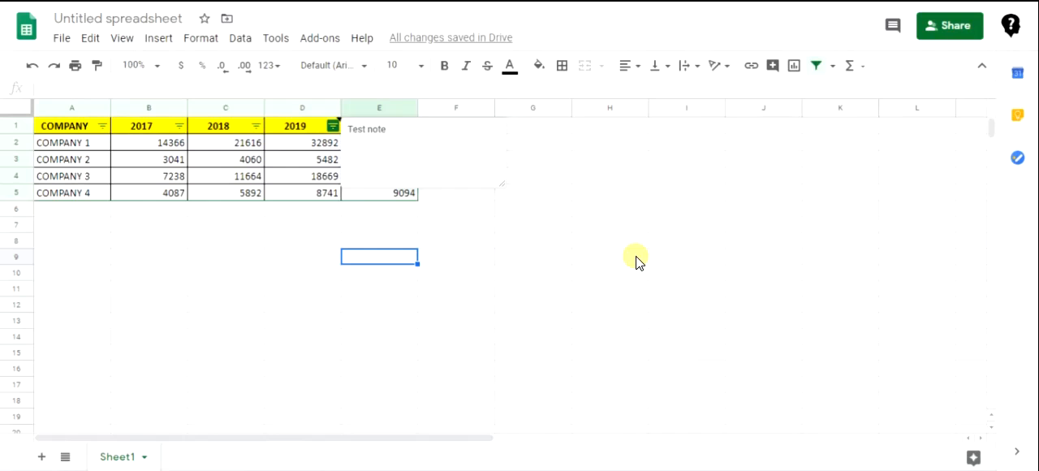
click(308, 134)
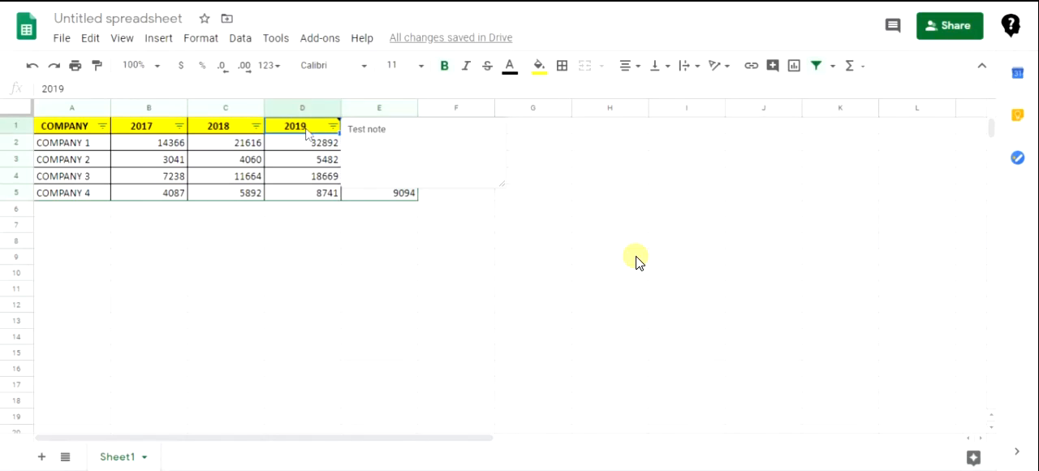
Add two new blank sheets to the spreadsheet
click(152, 41)
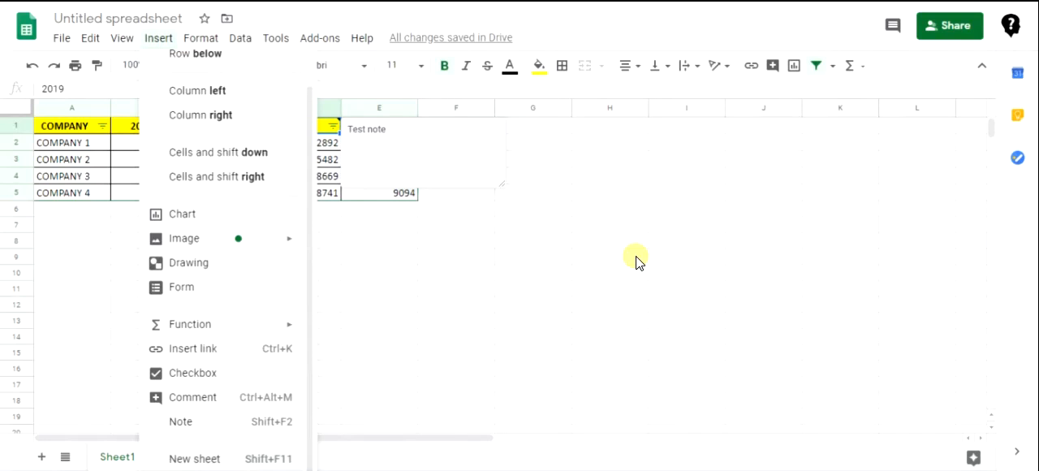
click(484, 214)
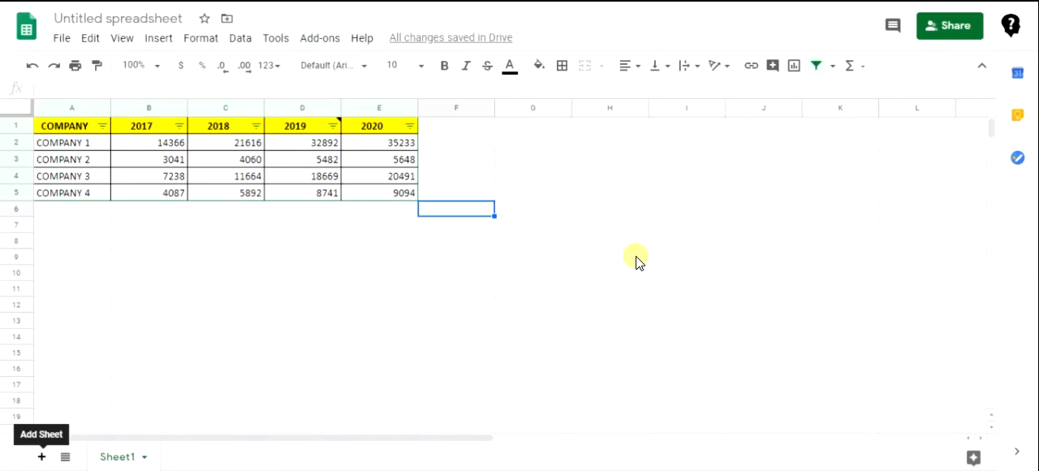
click(42, 457)
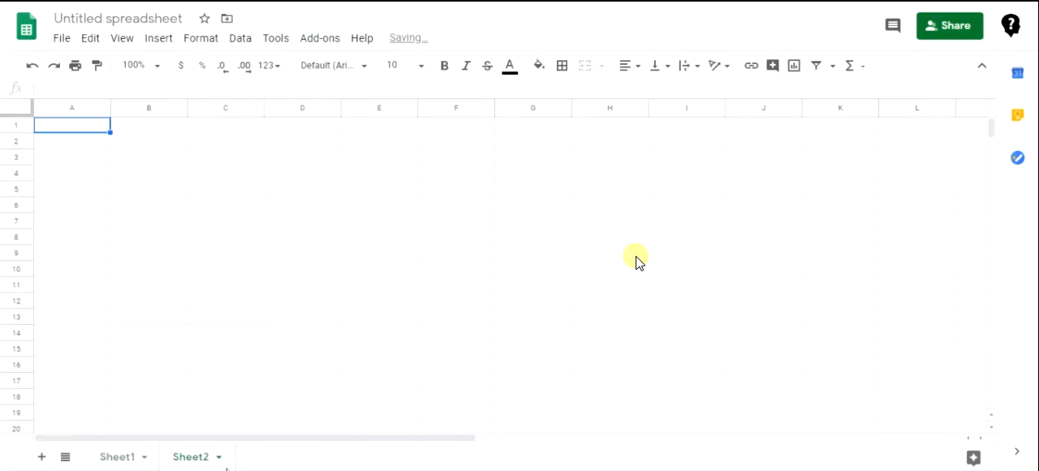
click(42, 457)
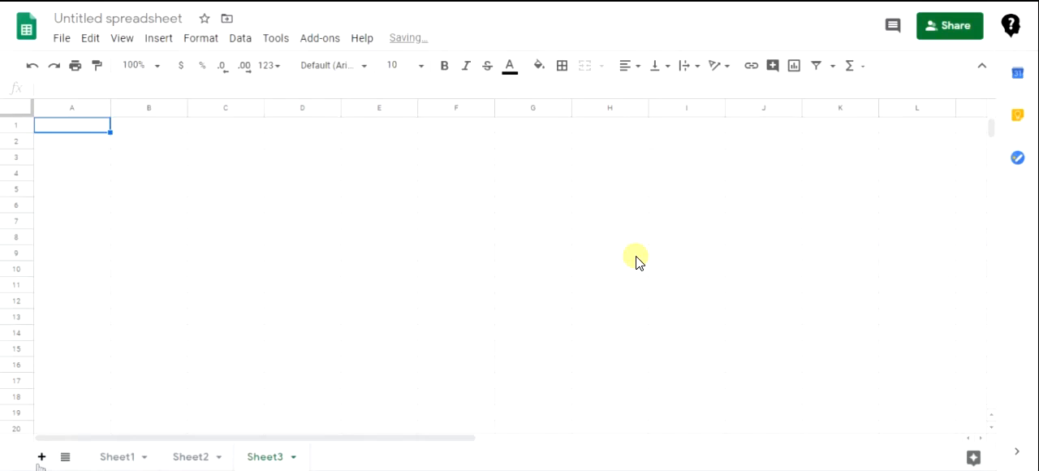
Delete Sheet2 and Sheet3, confirming each deletion, so only Sheet1 is kept
click(218, 457)
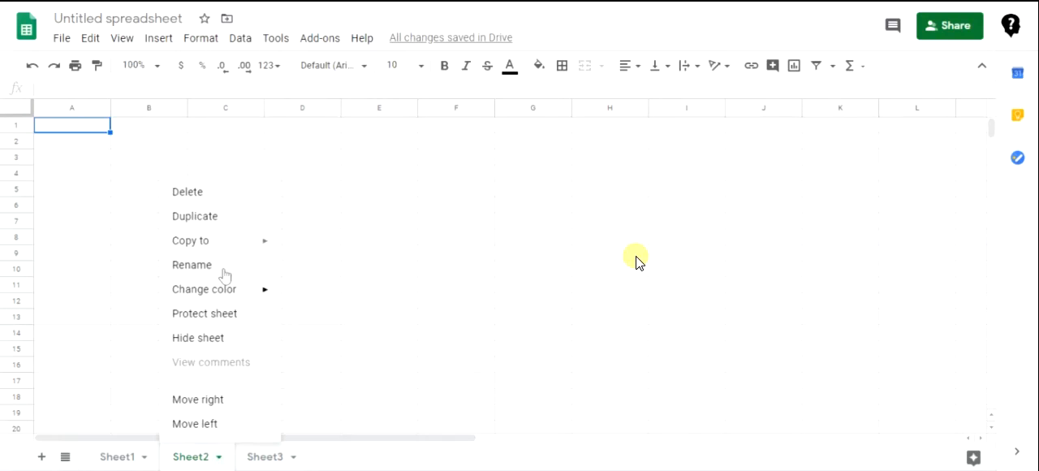
click(226, 198)
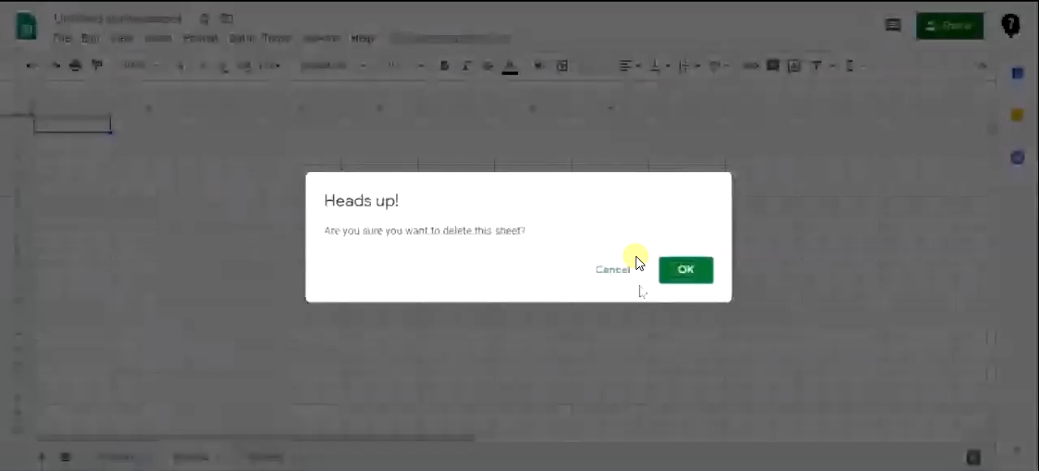
key(Return)
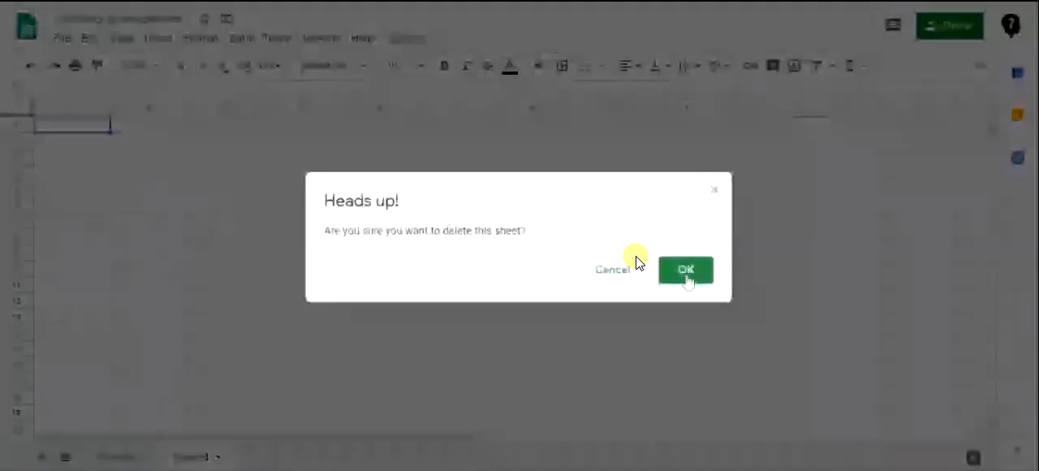
click(686, 271)
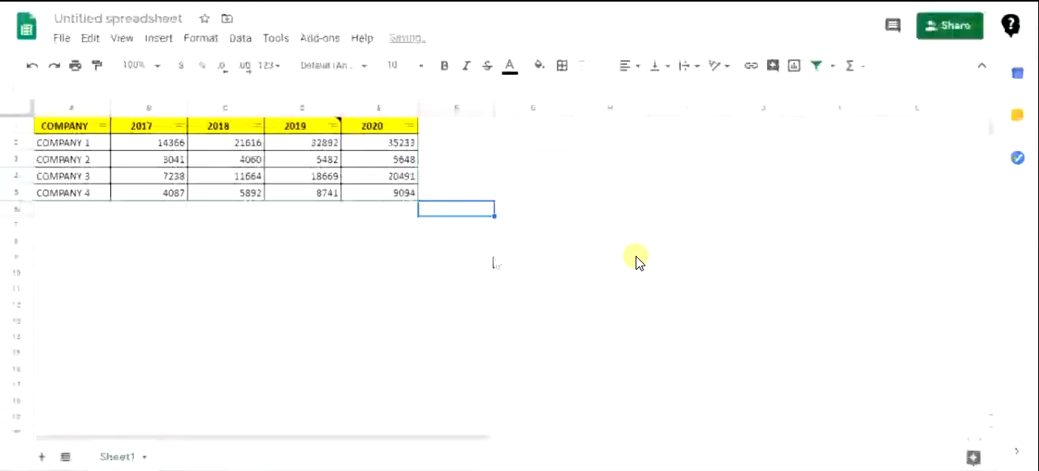